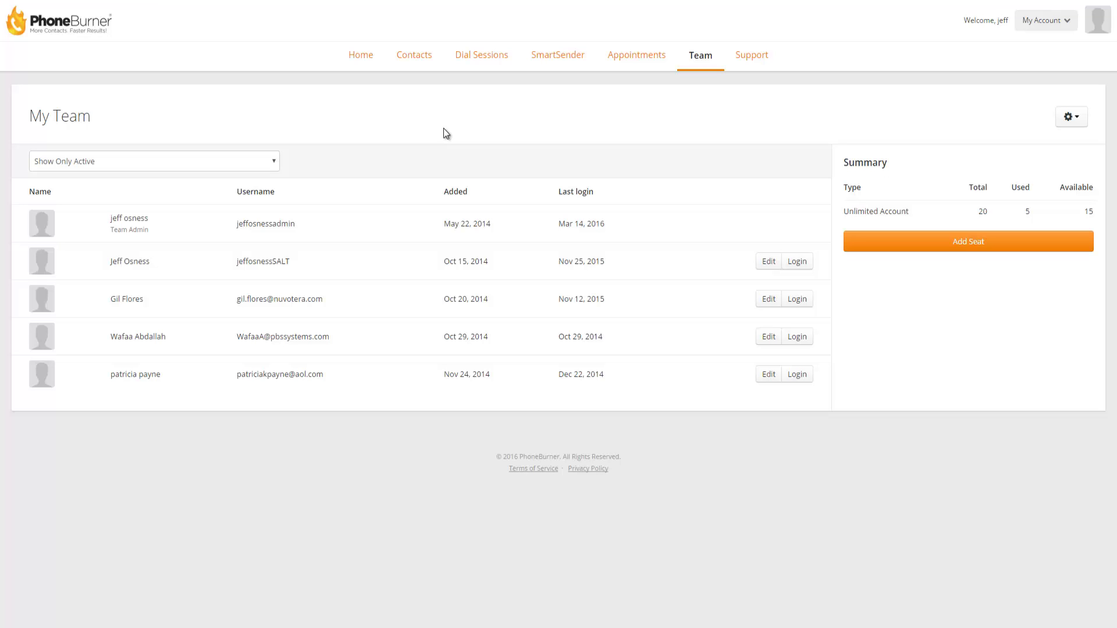
Switch the My Team status filter from Show Only Active to Show All to list suspended members.
click(700, 61)
click(275, 162)
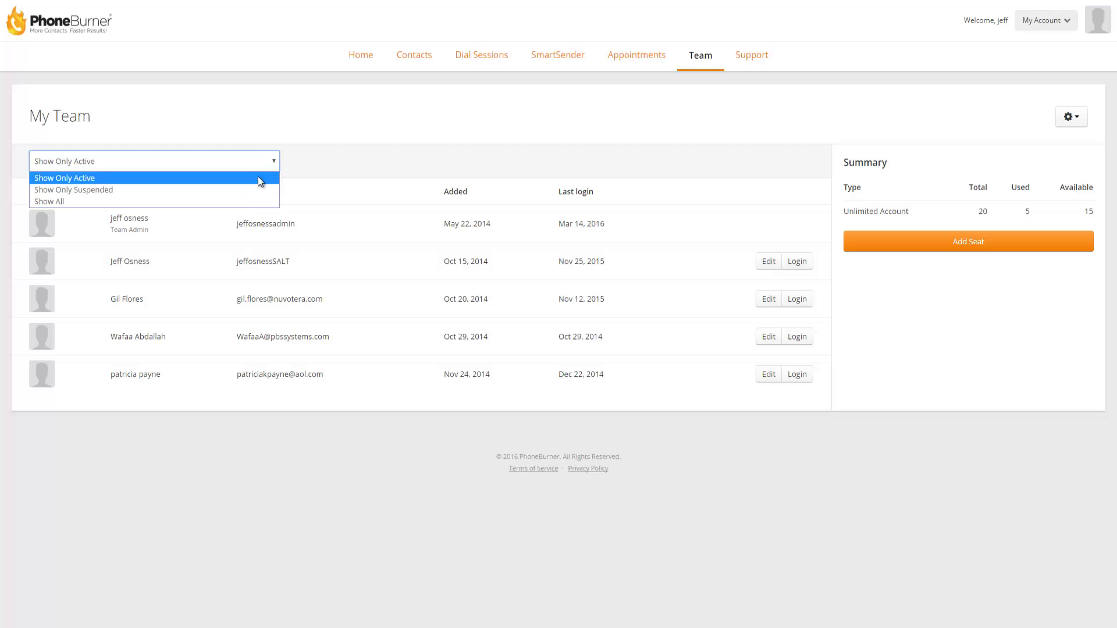
click(239, 201)
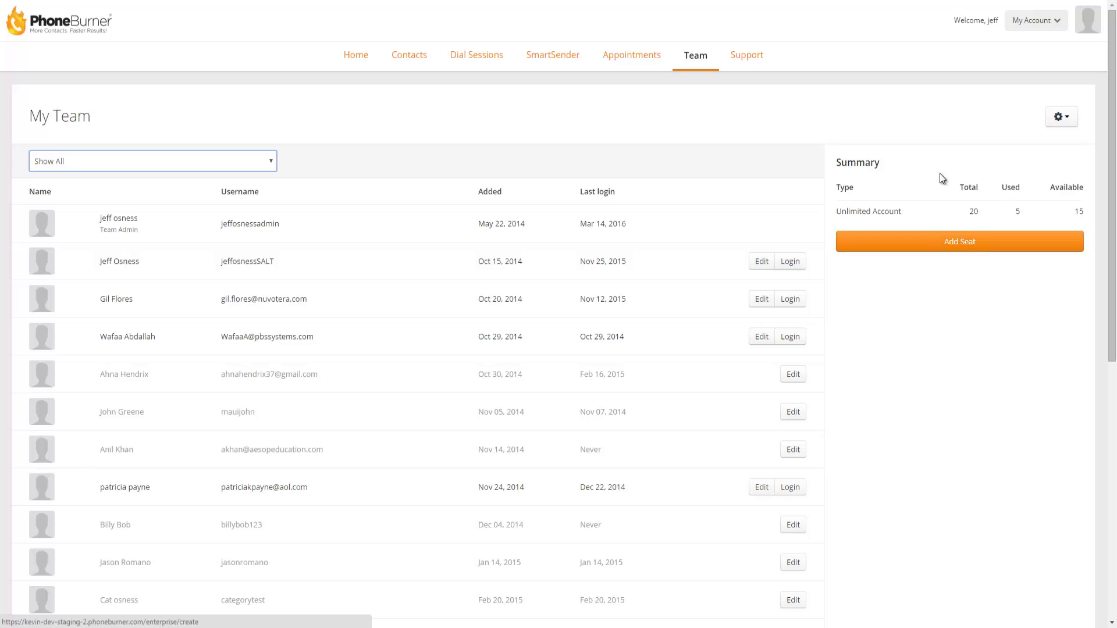
click(1065, 118)
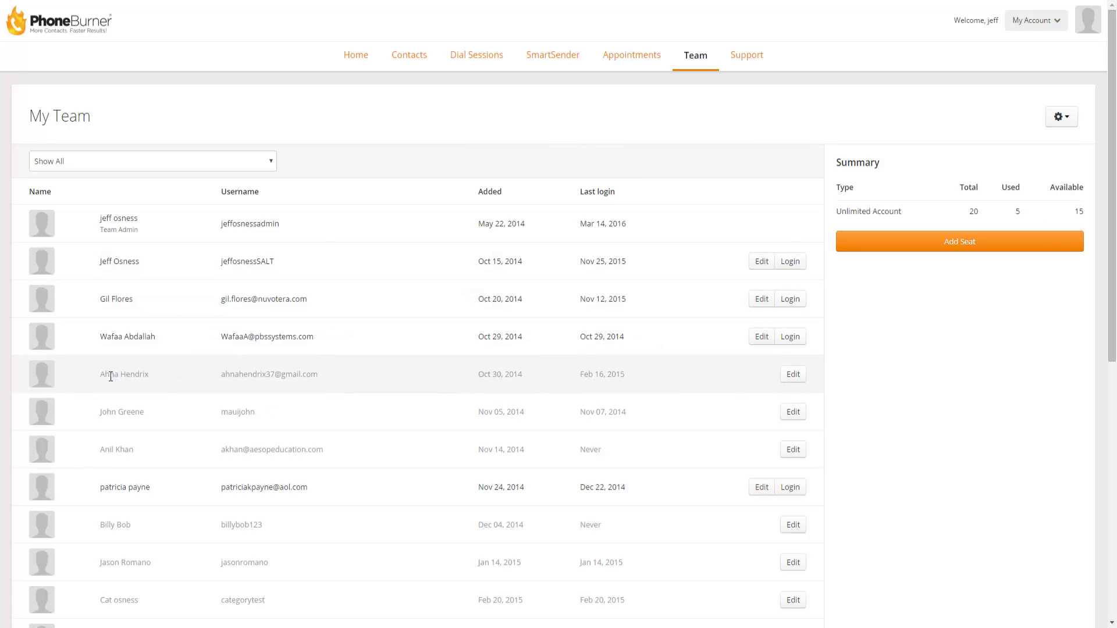
Edit the suspended member's seat and reactivate it.
click(797, 375)
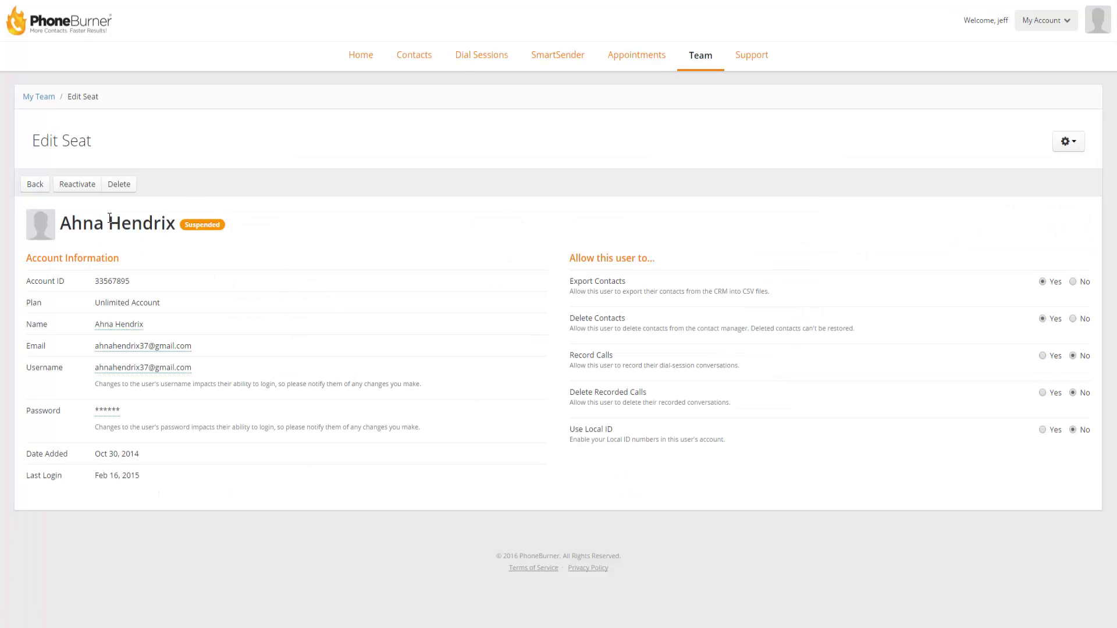
click(75, 183)
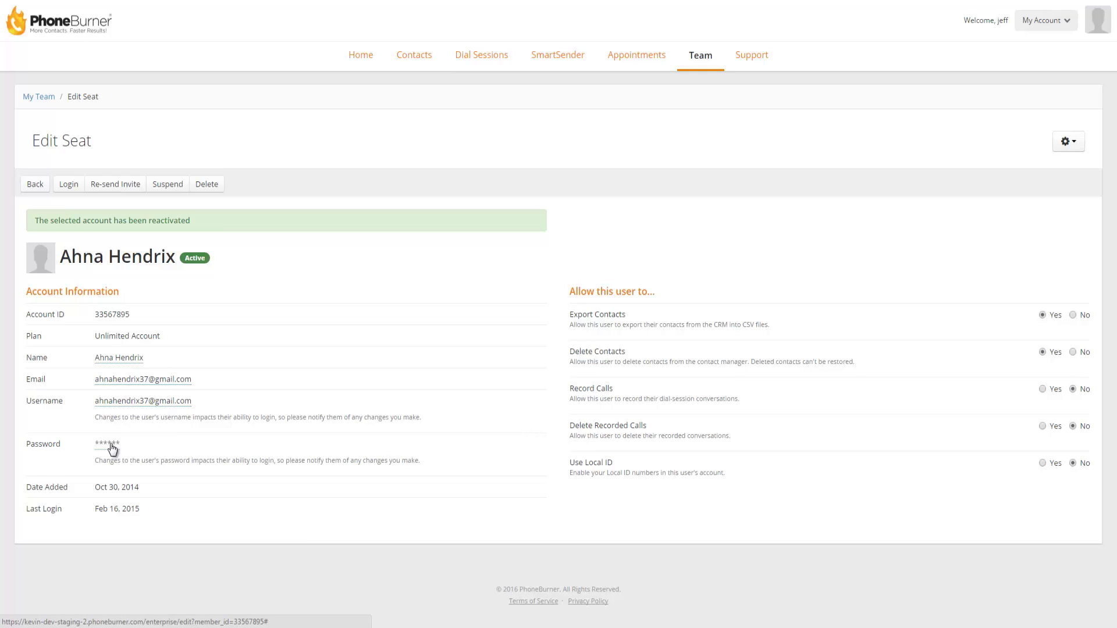
Log in as a team member to view their account, then return to the admin team page.
click(31, 188)
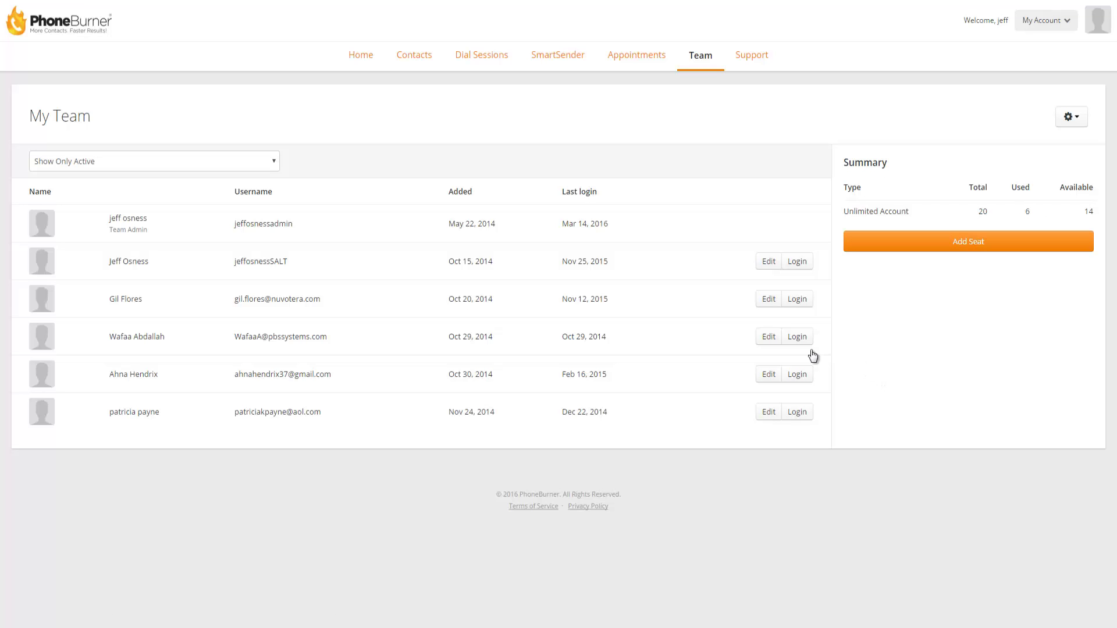
click(801, 264)
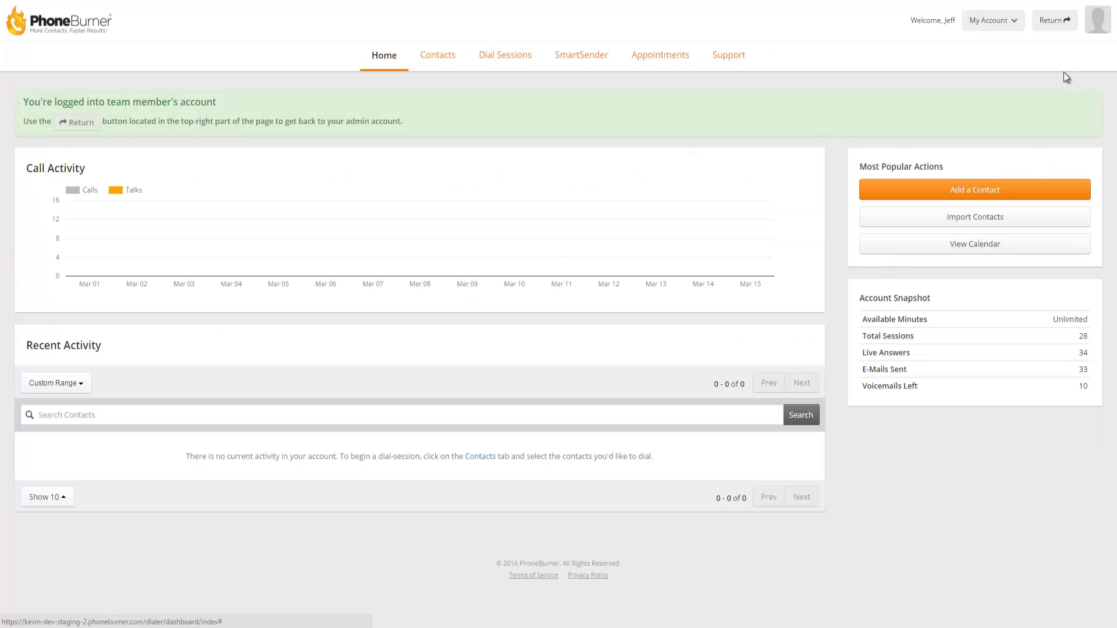
click(1058, 27)
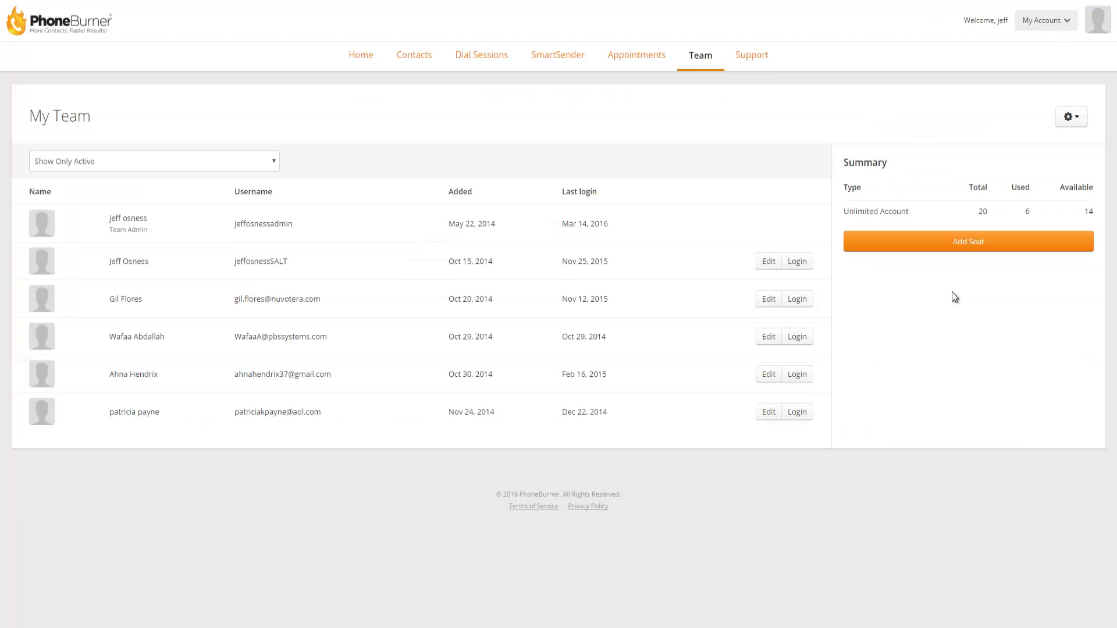
Add a seat with autofilled name and e-mail, all five permissions set to Yes, and submit.
click(970, 243)
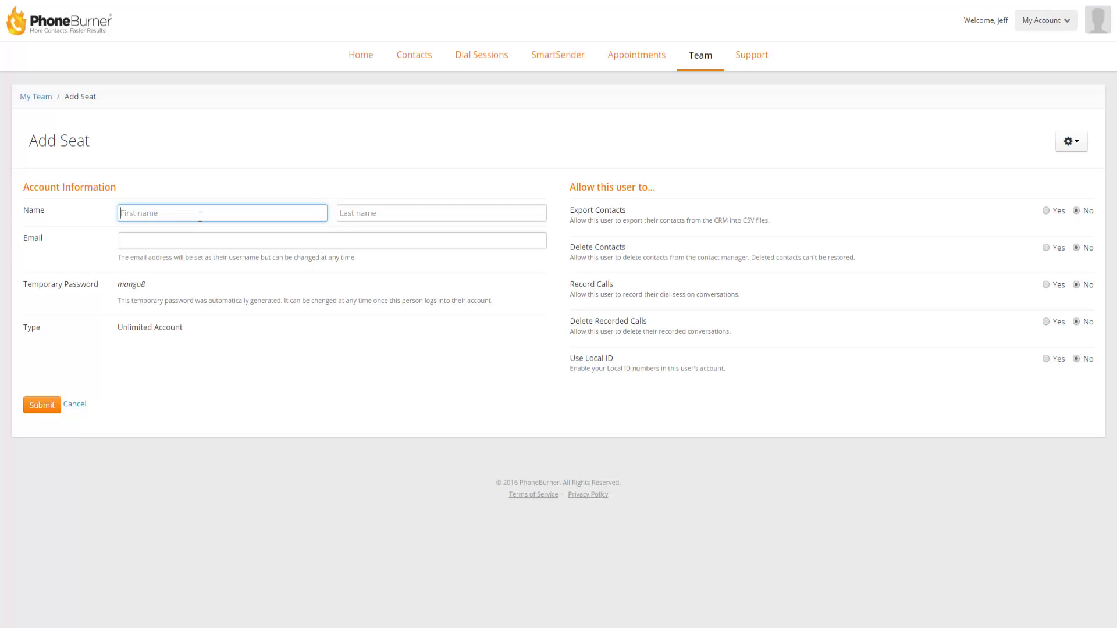
text(Jef)
key(Down)
key(Return)
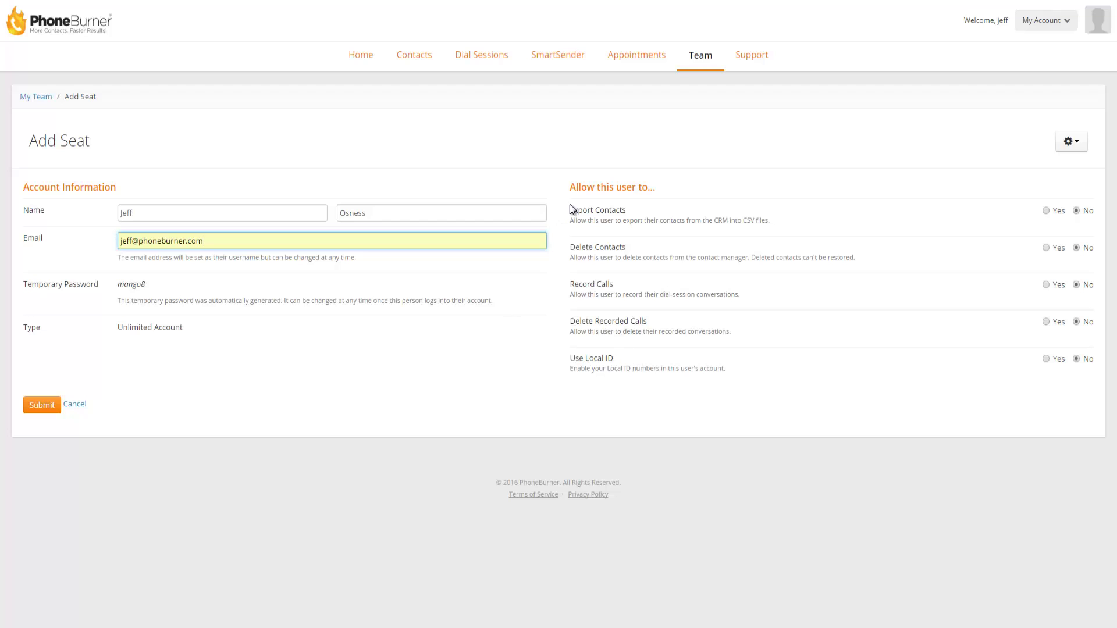
click(1045, 210)
click(1046, 248)
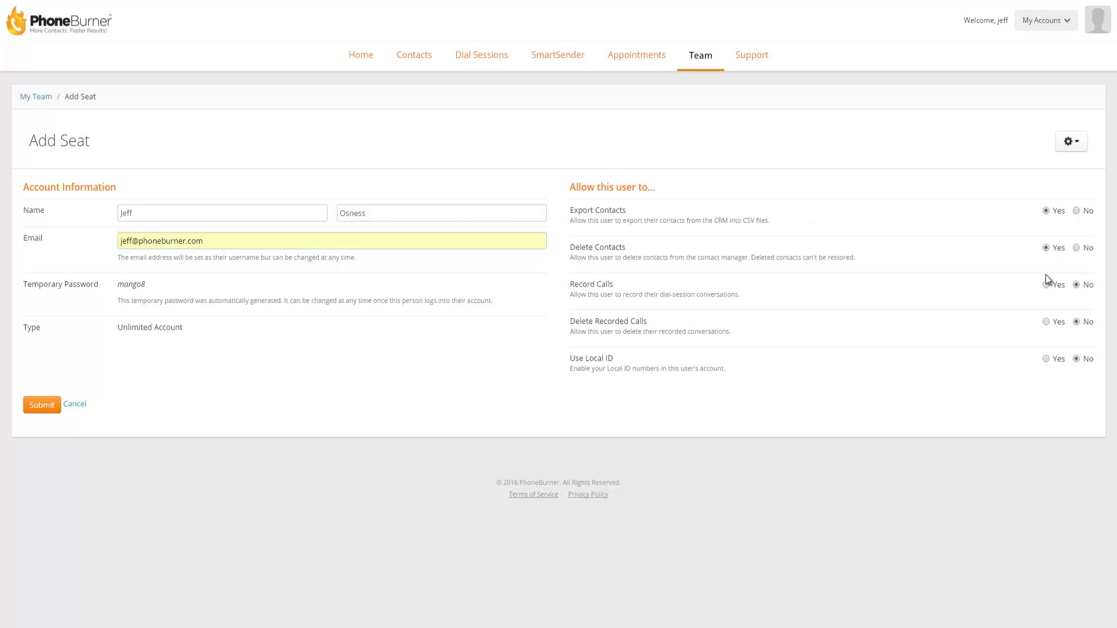
click(43, 407)
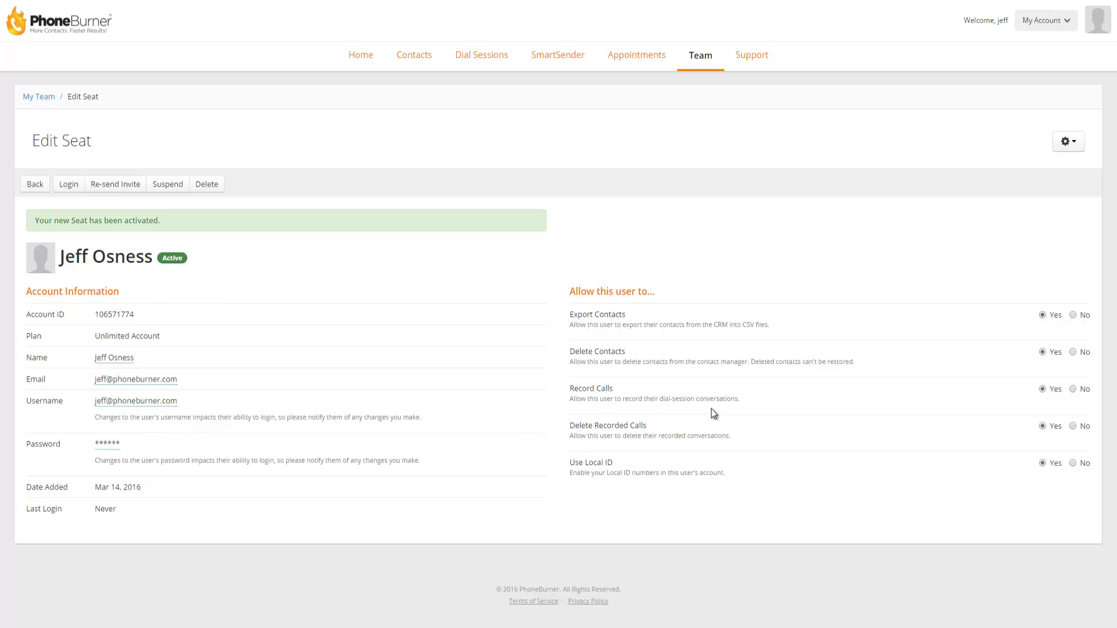
Run the team Reports for Dec 06, 2014 through Mar 14, 2016.
click(35, 184)
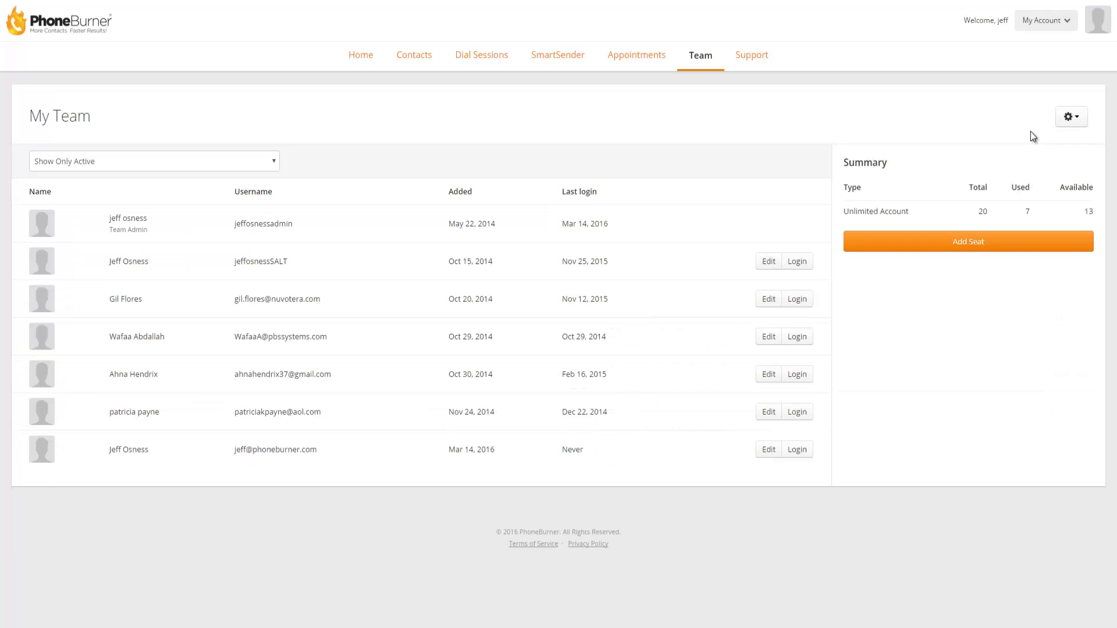
click(1073, 120)
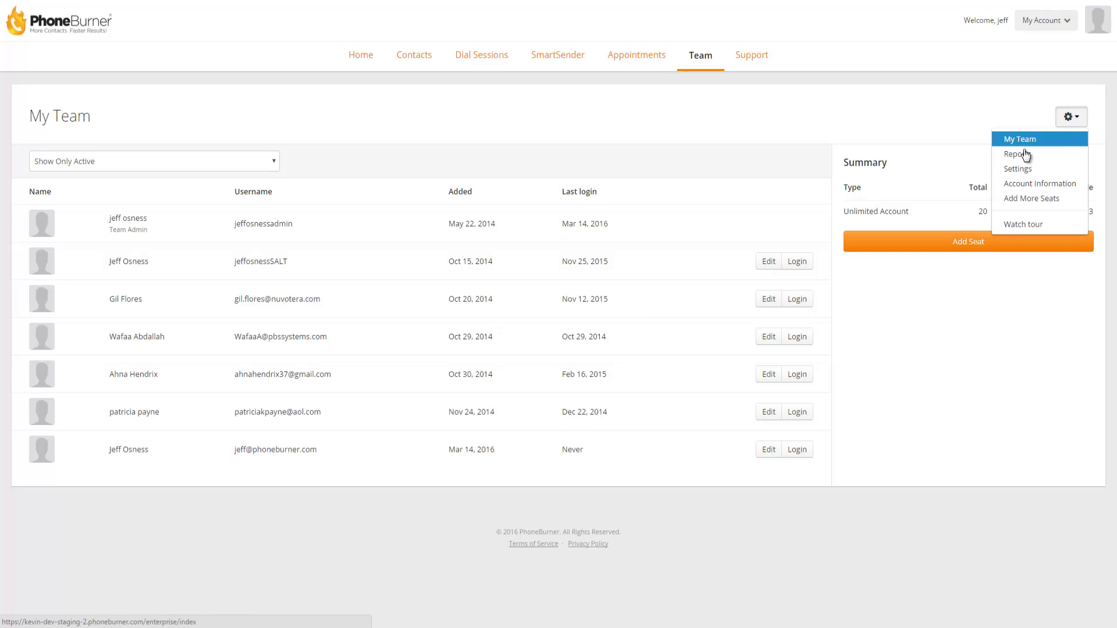
click(1018, 154)
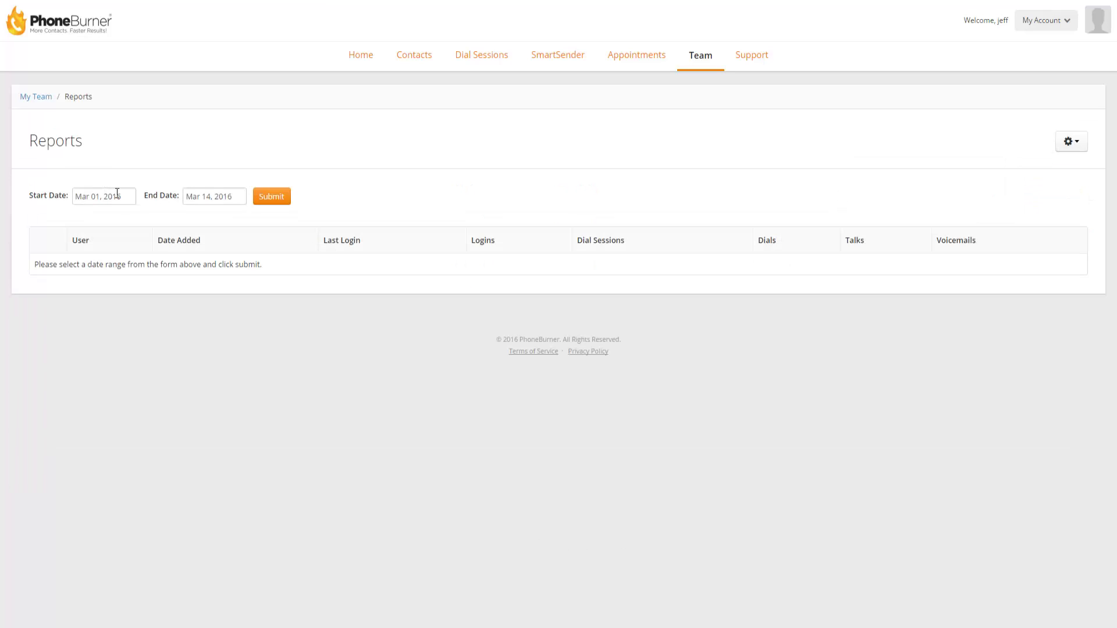
click(103, 197)
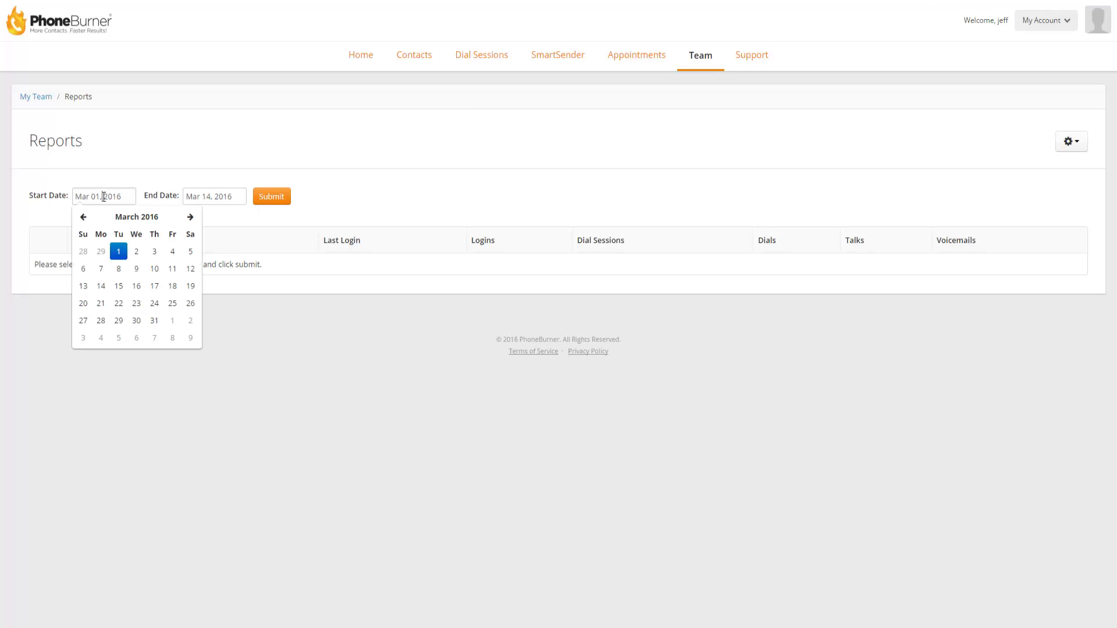
click(82, 217)
click(82, 217)
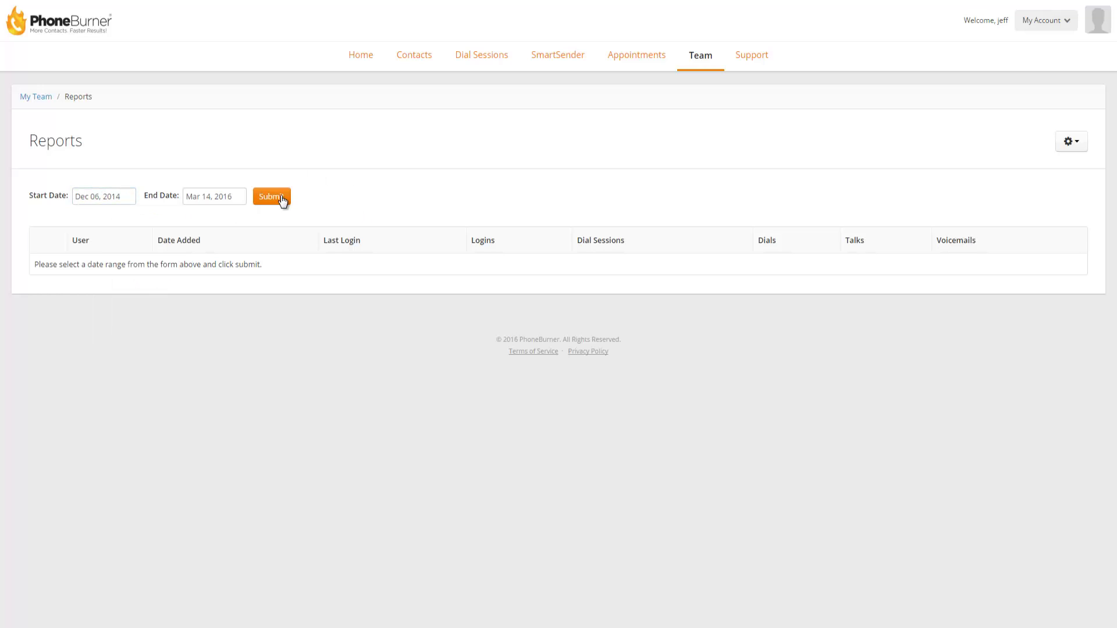
click(273, 198)
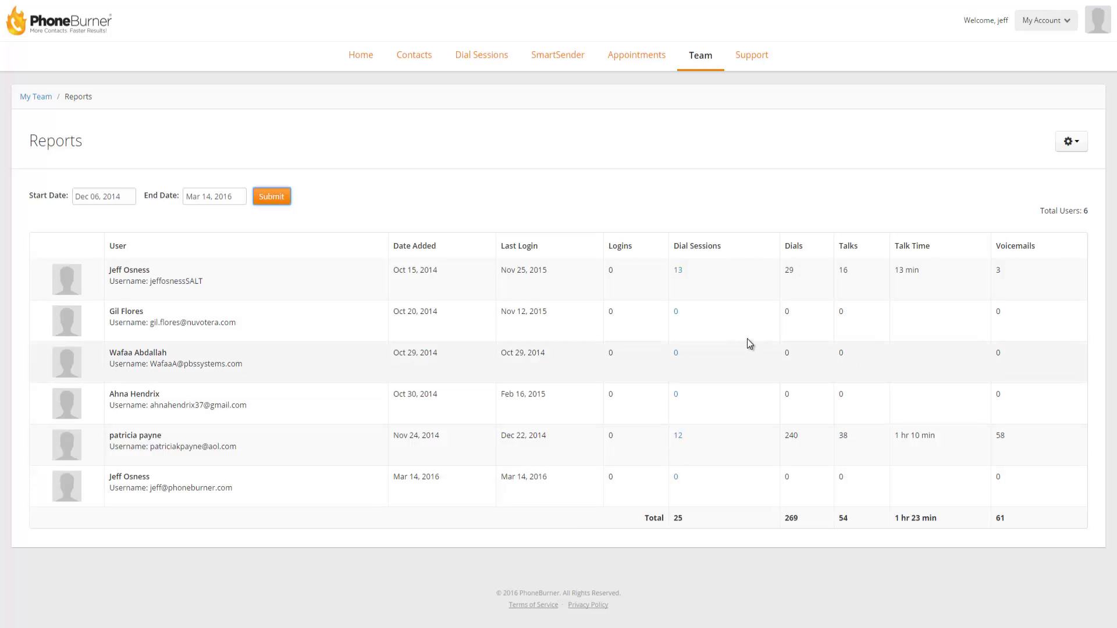
Open the first member's Oct 28, 2015 dial session details and show the CSV/ZIP export options.
click(678, 271)
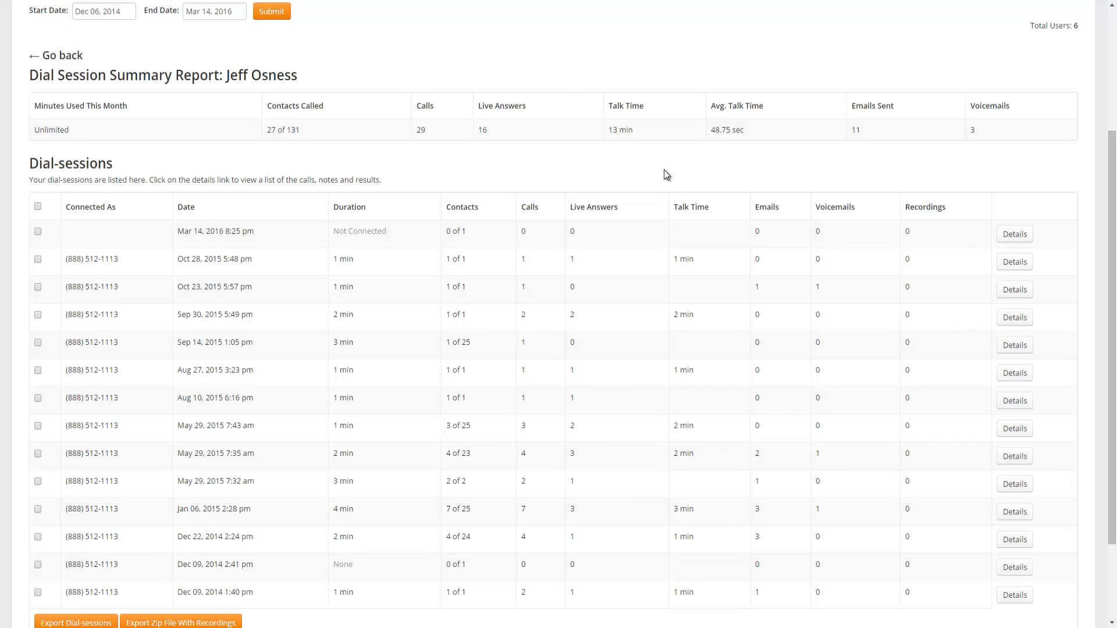
click(1018, 264)
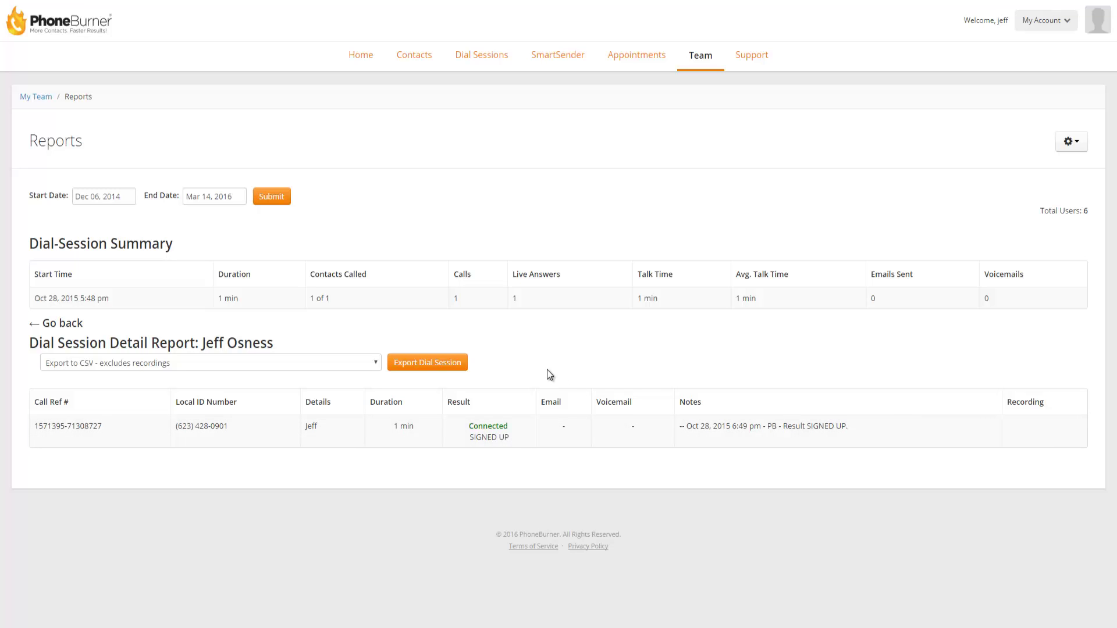
click(368, 362)
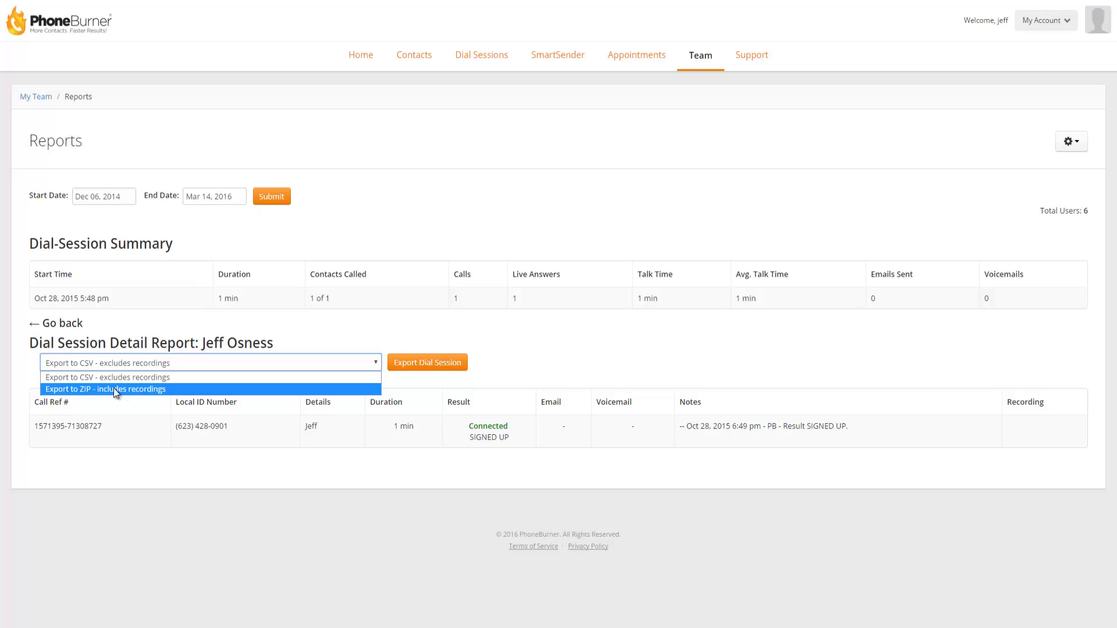
Back on the dial-session list, tick the Oct 28, Oct 23 and Sep 30, 2015 sessions.
click(59, 323)
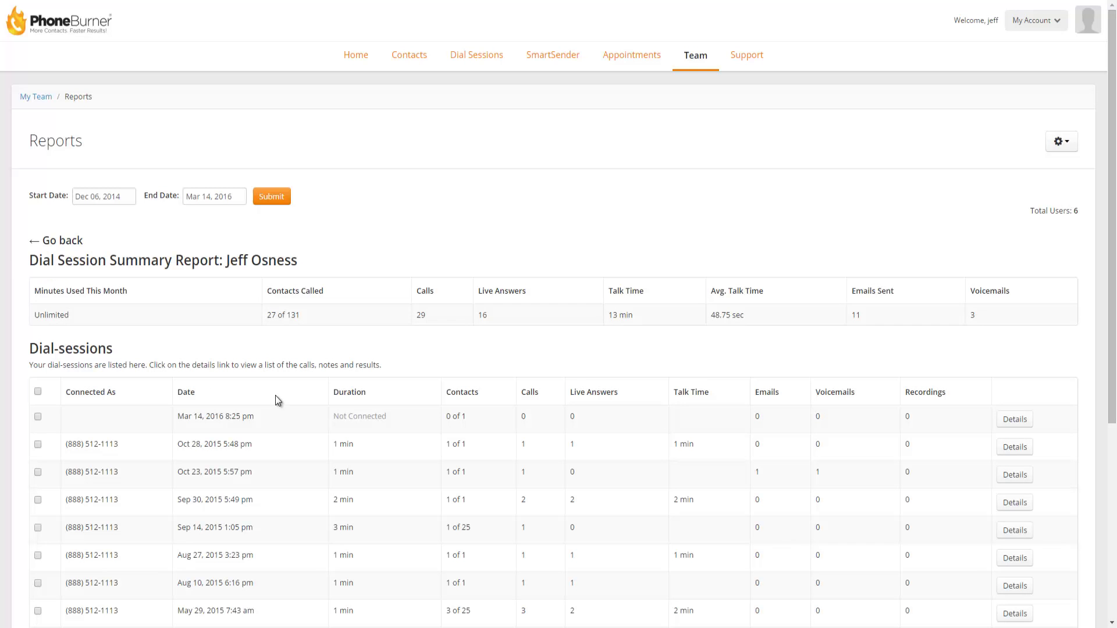
scroll(276, 399, down, 5)
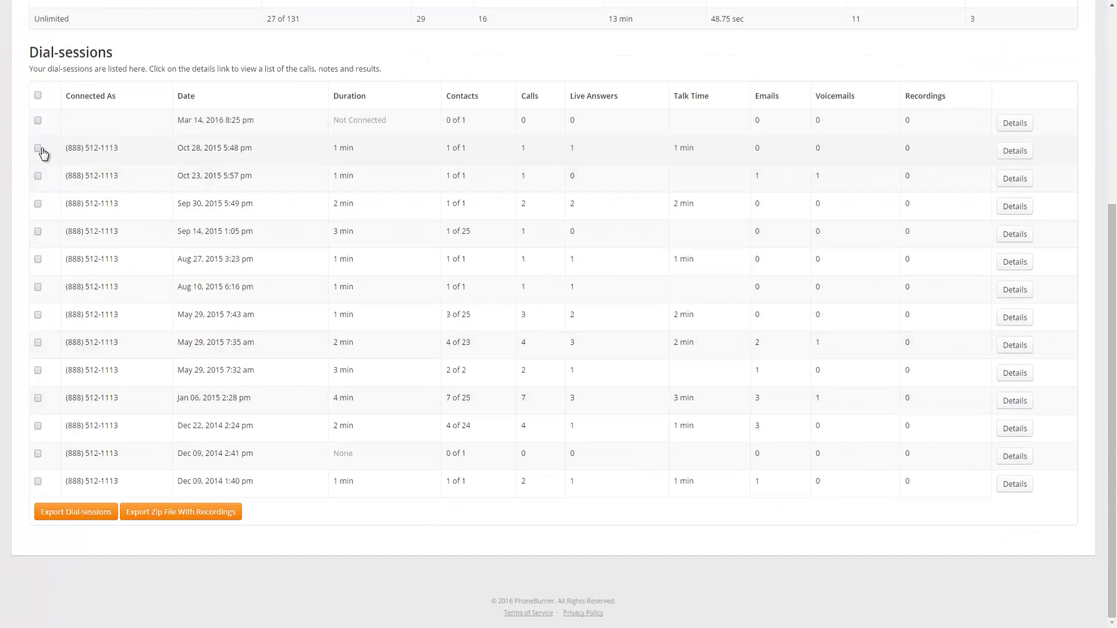
click(38, 149)
click(38, 176)
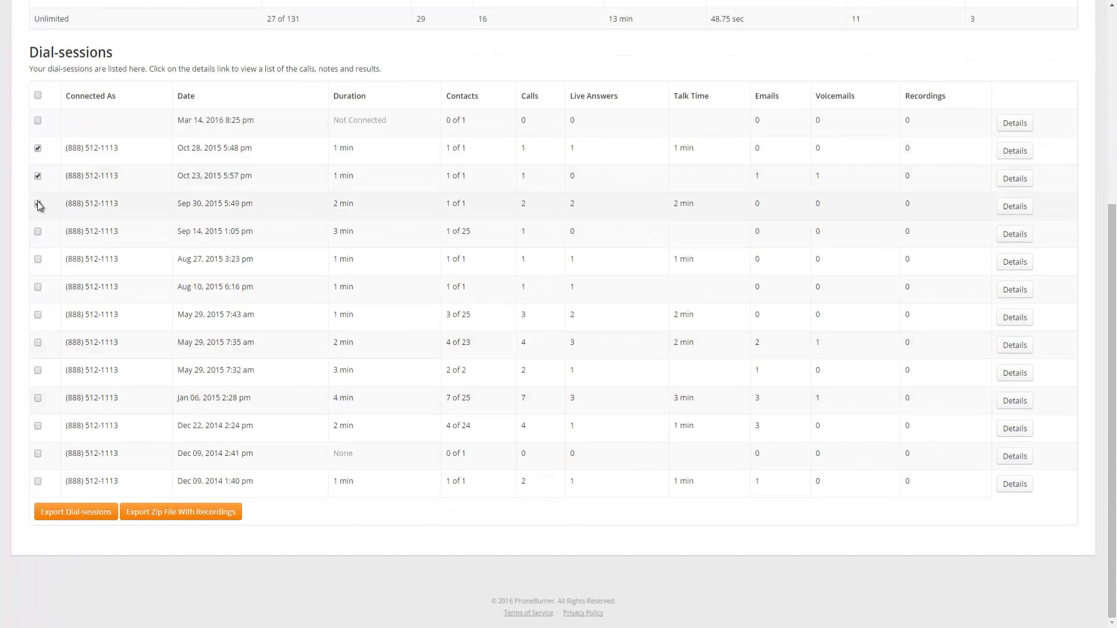
click(38, 204)
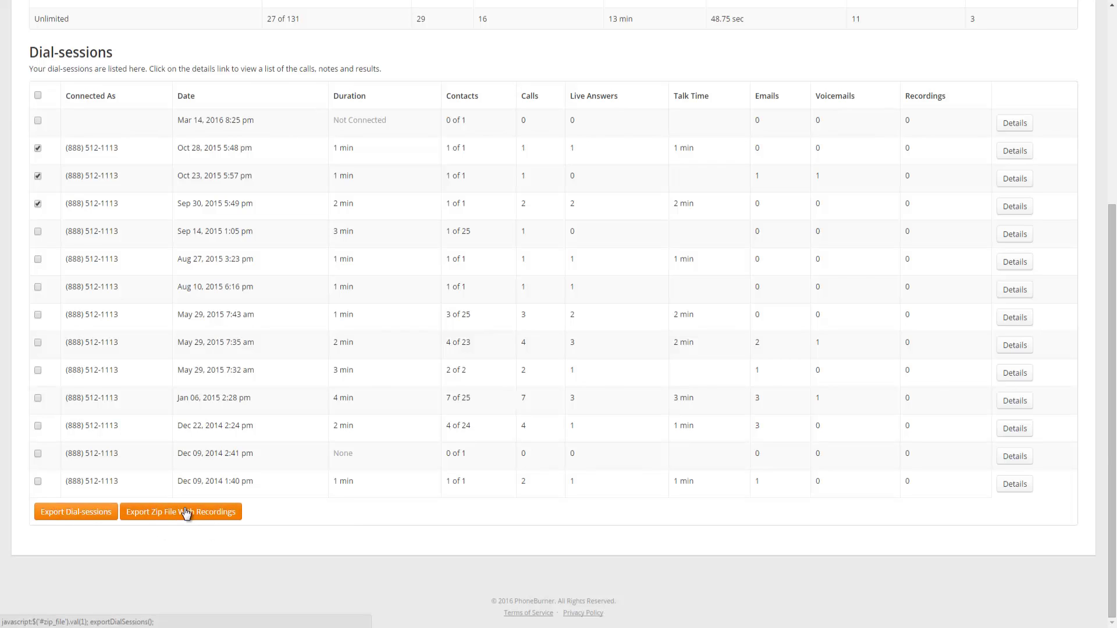
scroll(187, 513, up, 4)
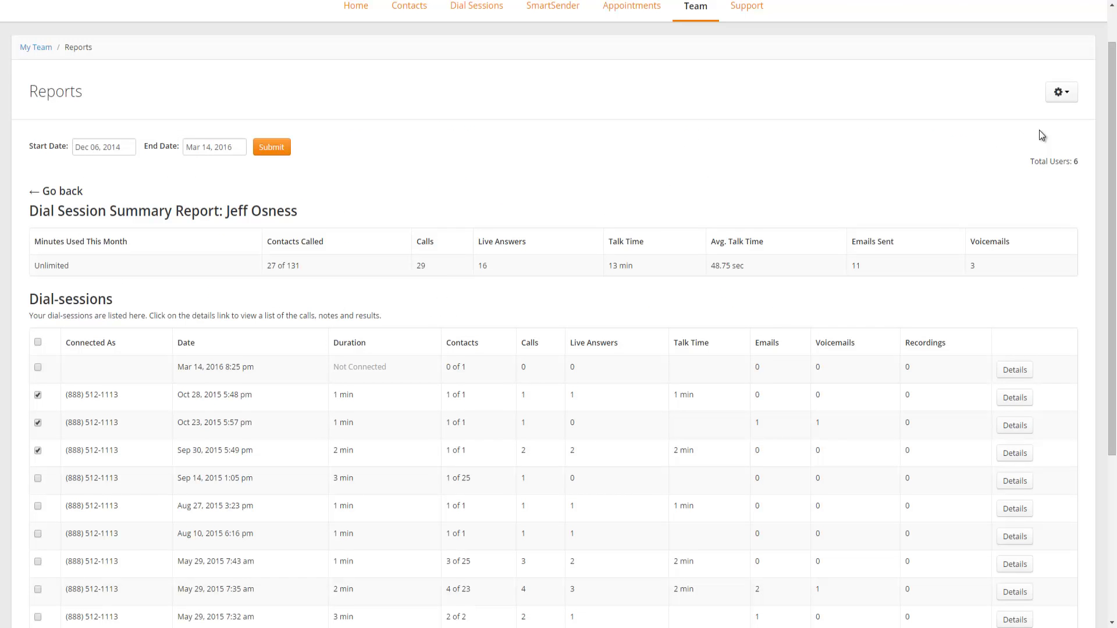
On the team Settings page, convert the admin account to Admin only usage mode.
click(1062, 92)
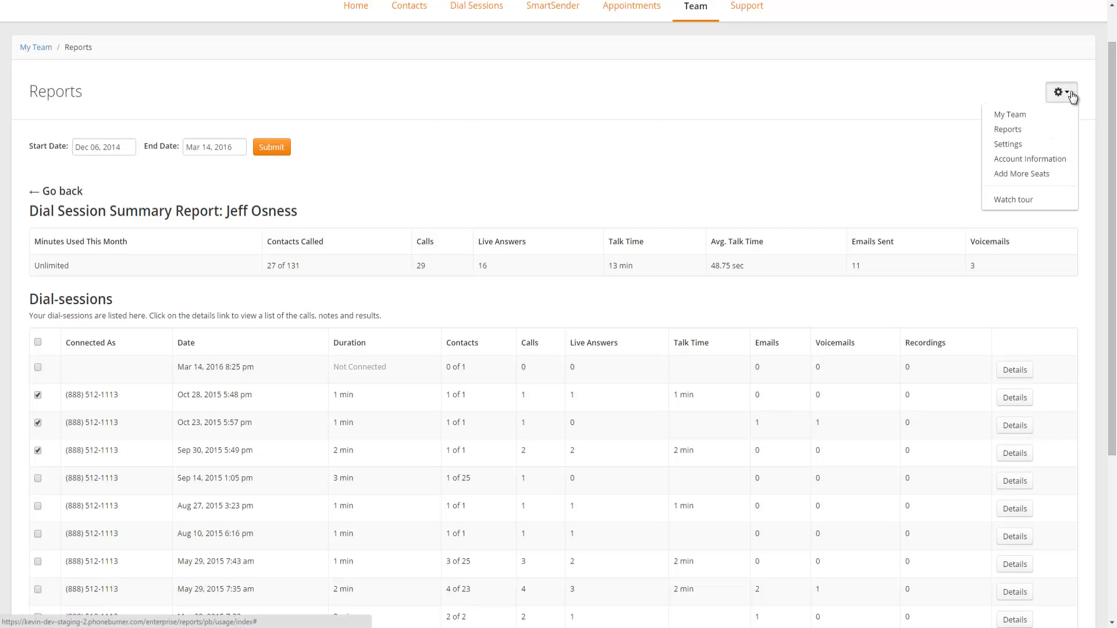
click(1011, 144)
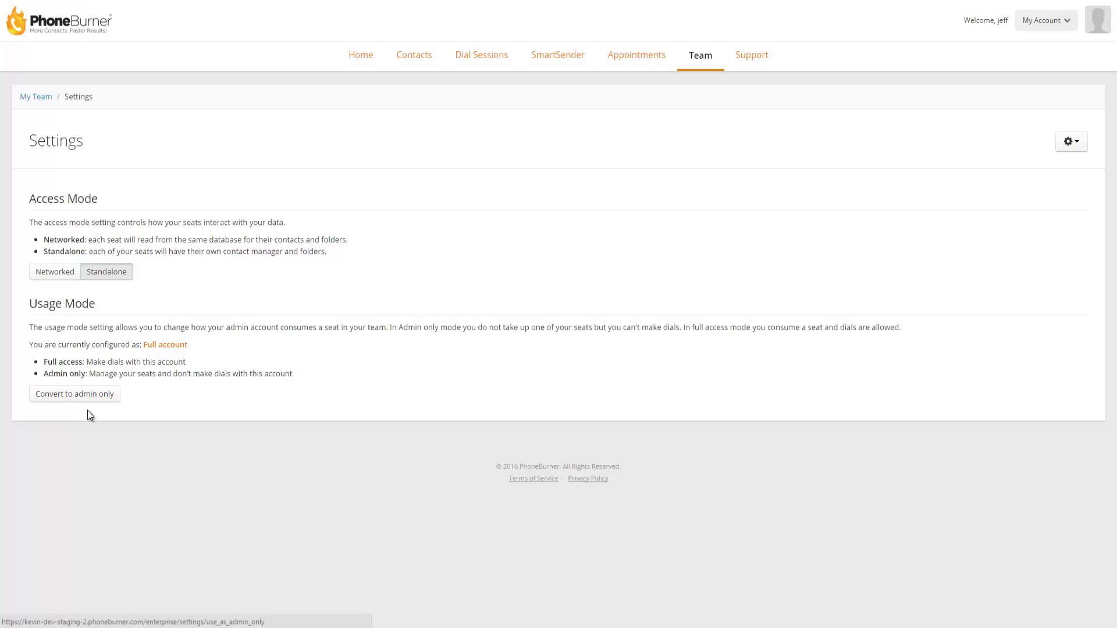
click(78, 395)
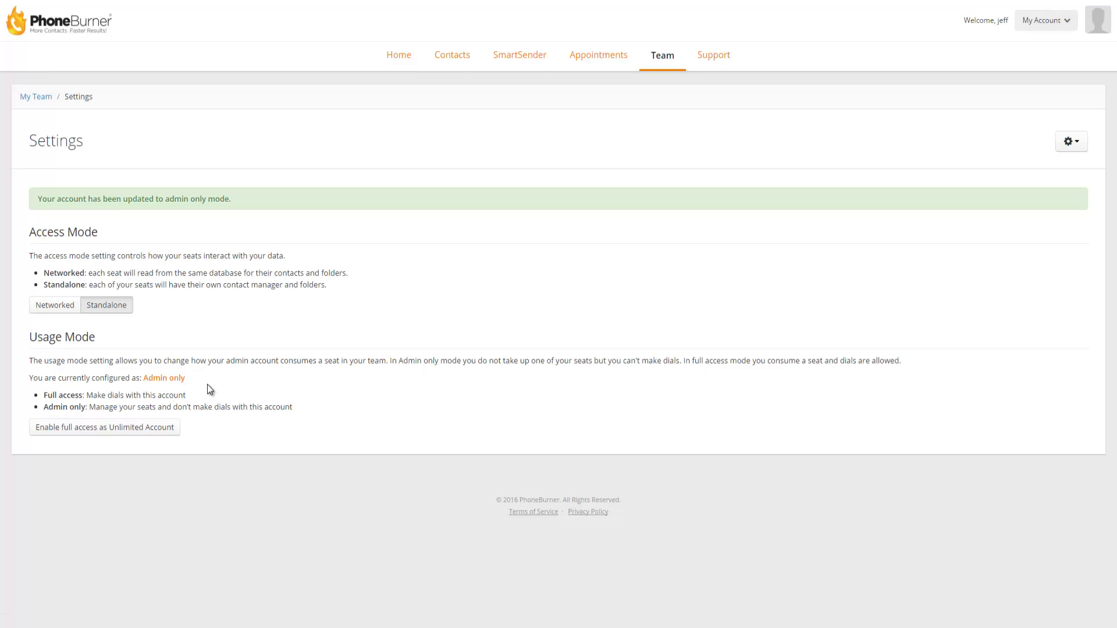
Enable full access as Unlimited Account for the admin's usage mode.
click(101, 430)
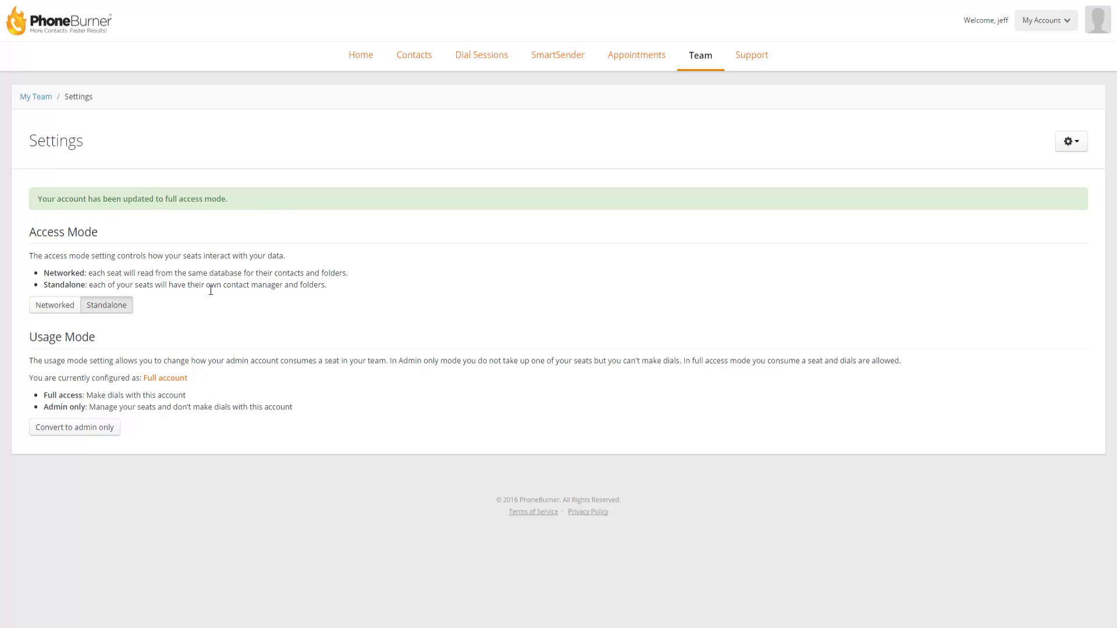
click(1076, 145)
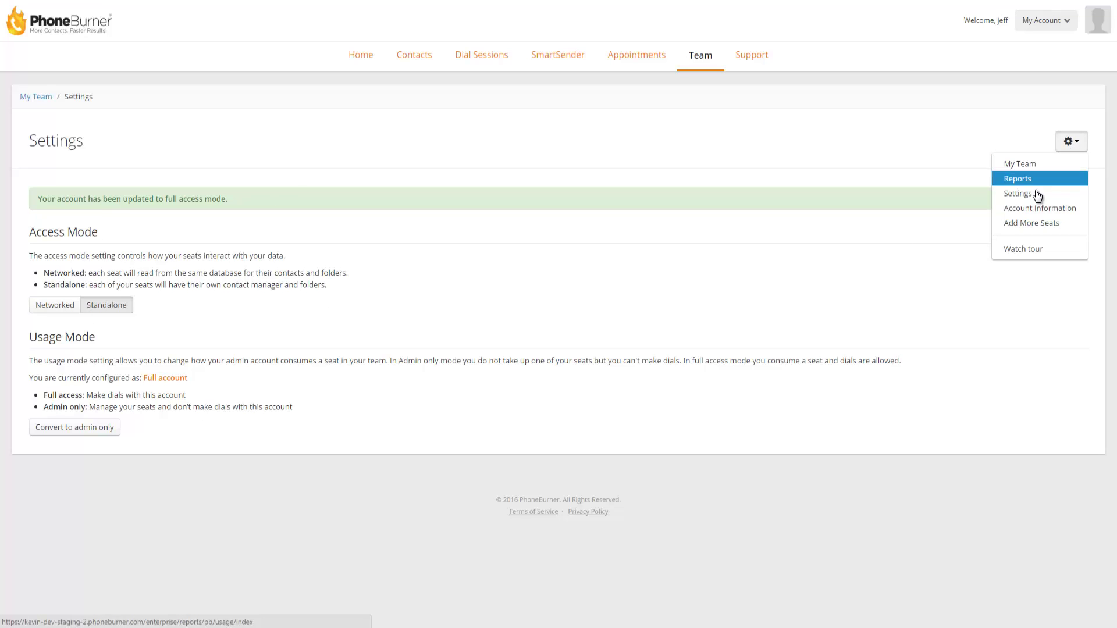
View Account Information showing 20 total seats, 7 used and 13 available.
click(1043, 213)
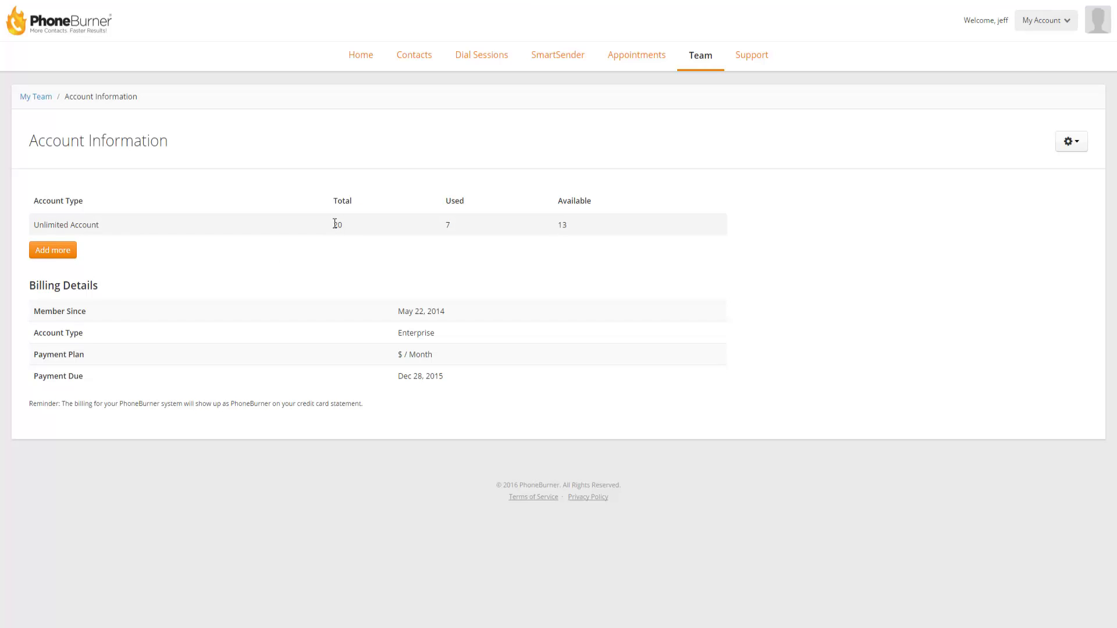
click(1073, 147)
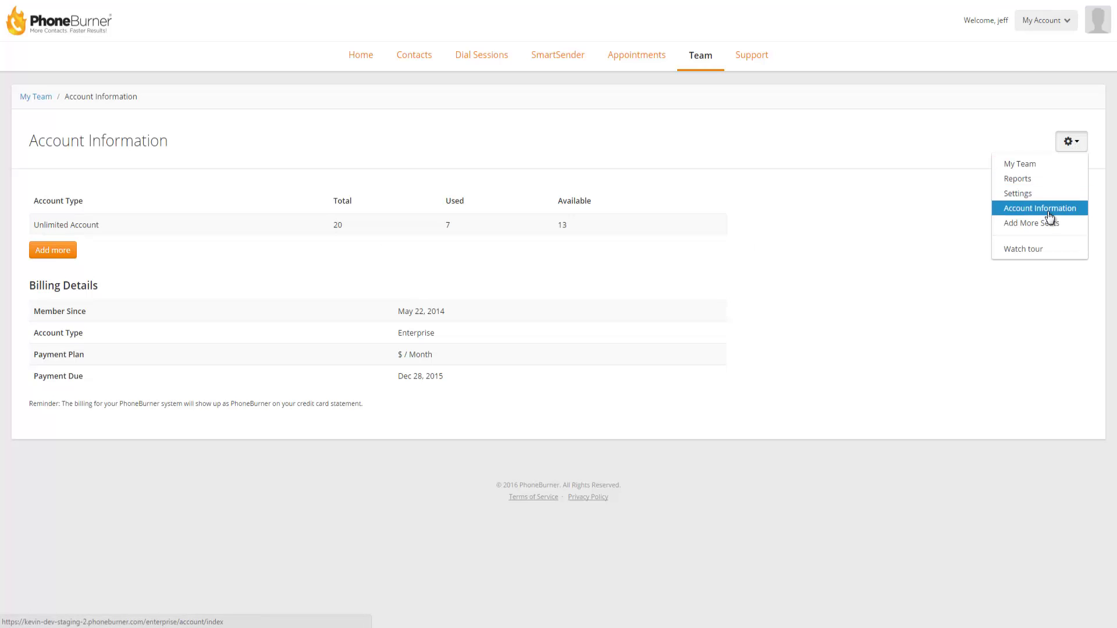
Upgrade the team to 26 seats at $2,324.40 per month with the 40% discount.
click(1028, 227)
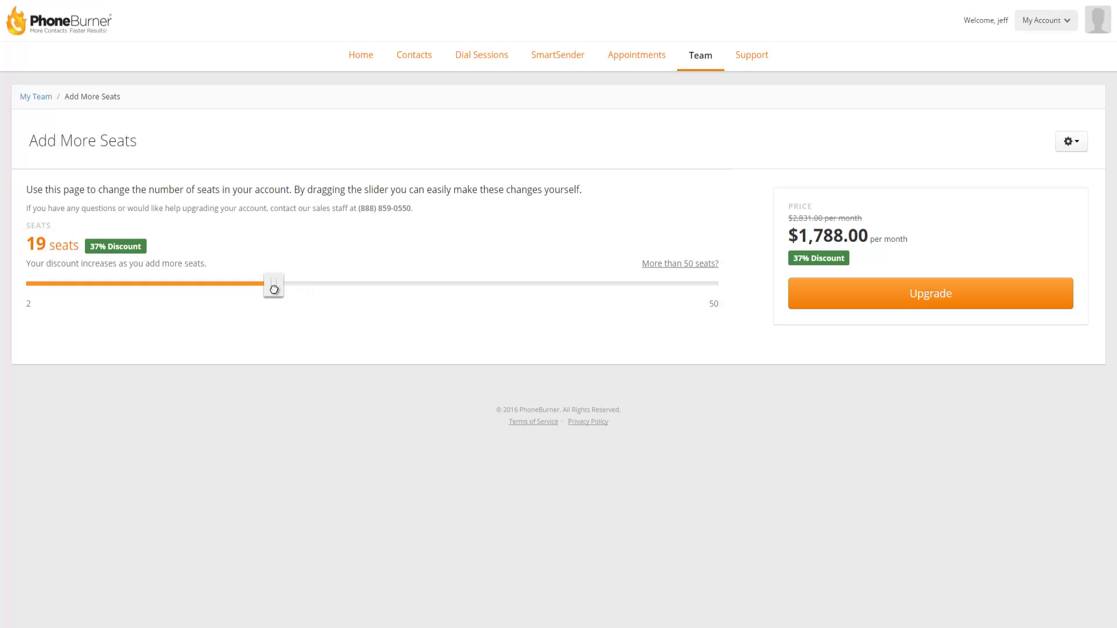
drag(273, 289, 369, 284)
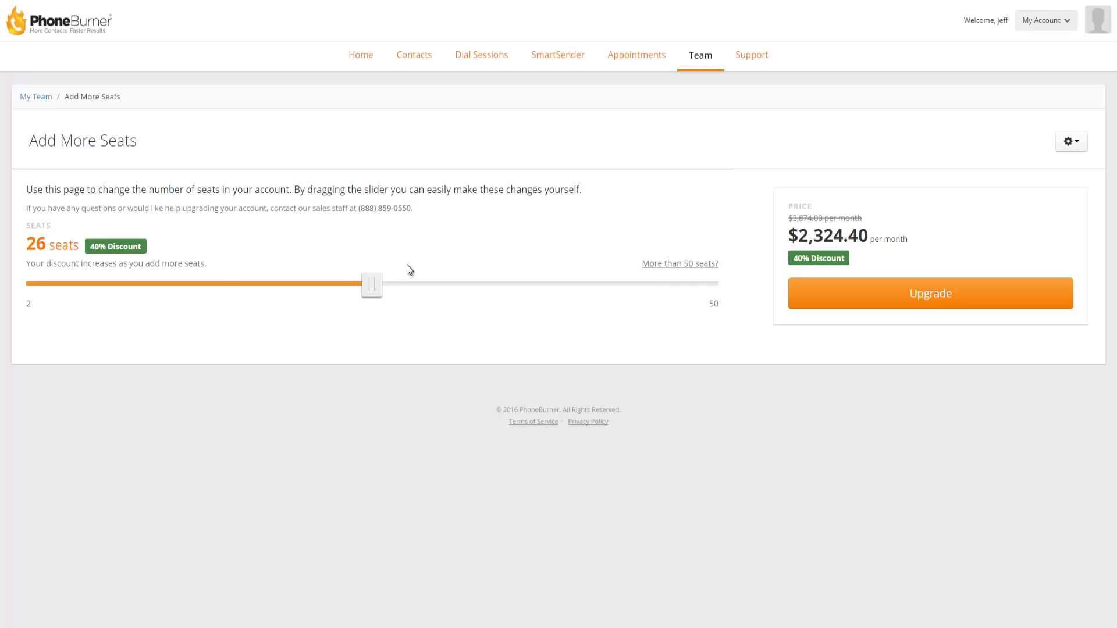
click(944, 297)
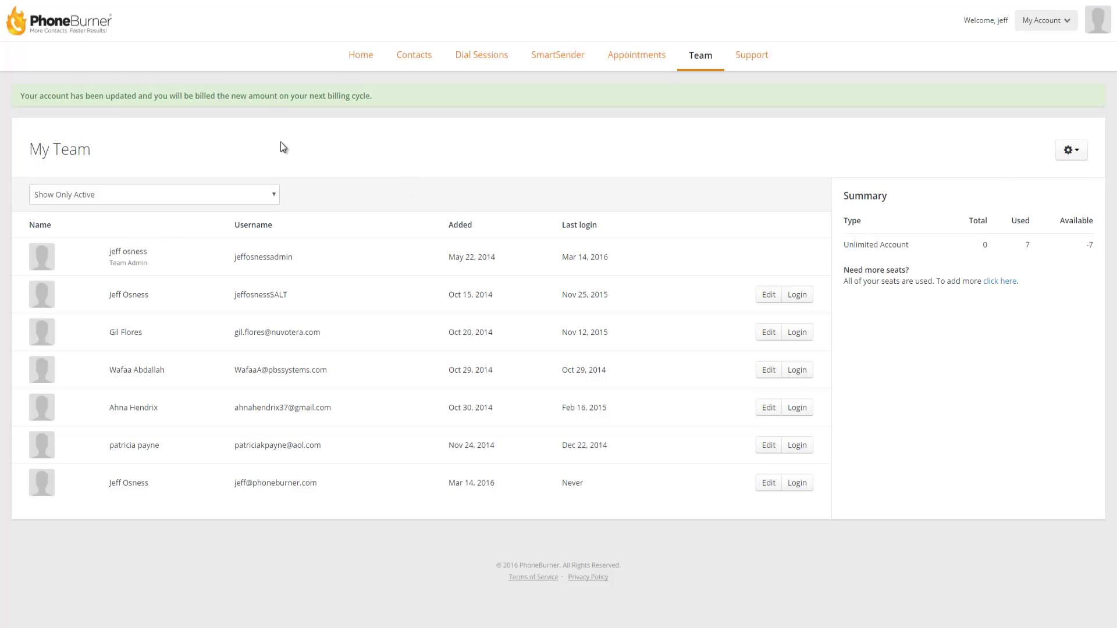
Reopen Add More Seats and display the Large Enterprise contact details for over 50 seats.
click(1071, 150)
click(1034, 231)
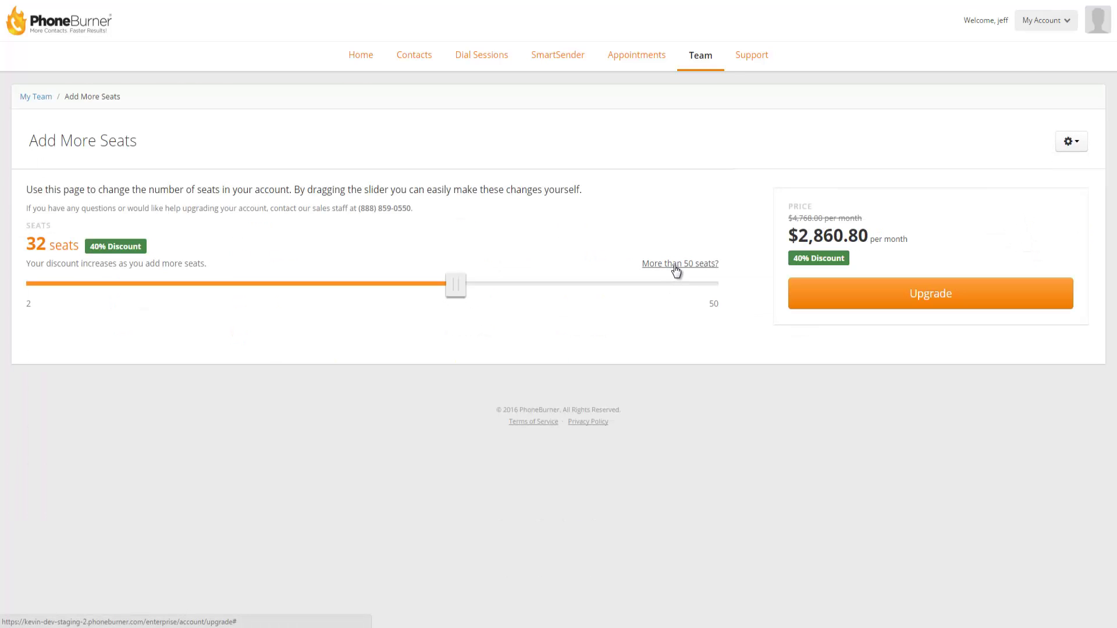
click(675, 267)
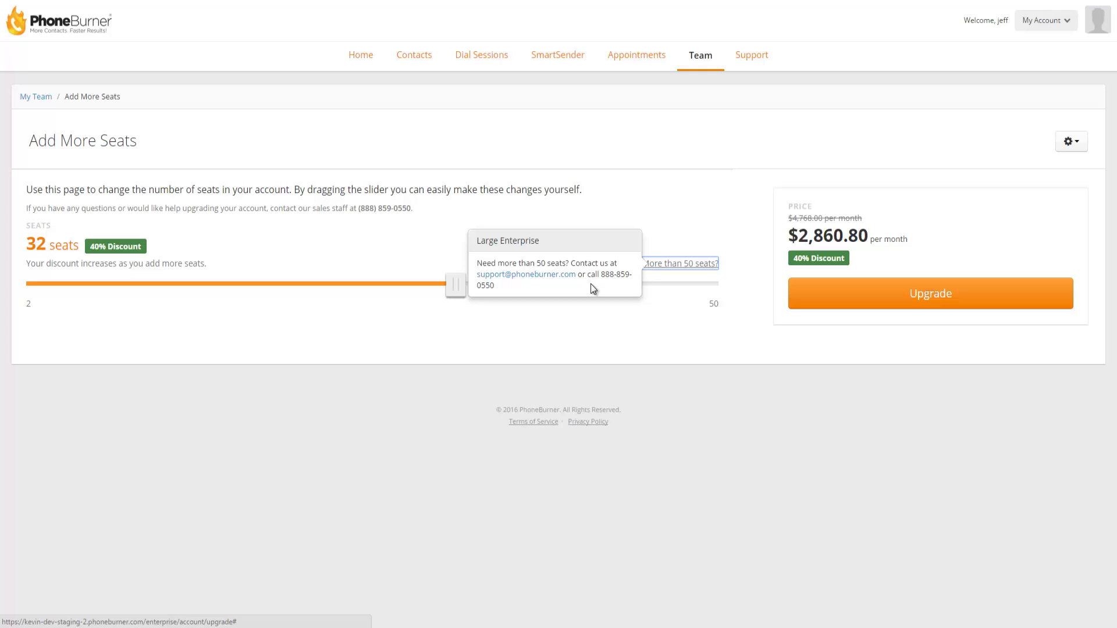